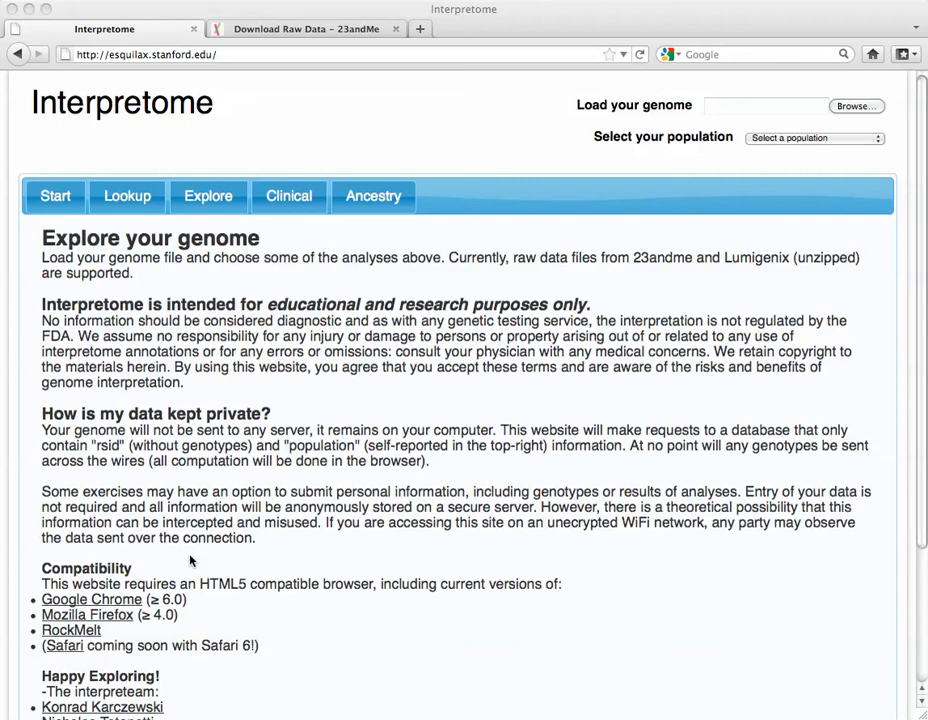
scroll(190, 561, down, 5)
scroll(190, 561, down, 5)
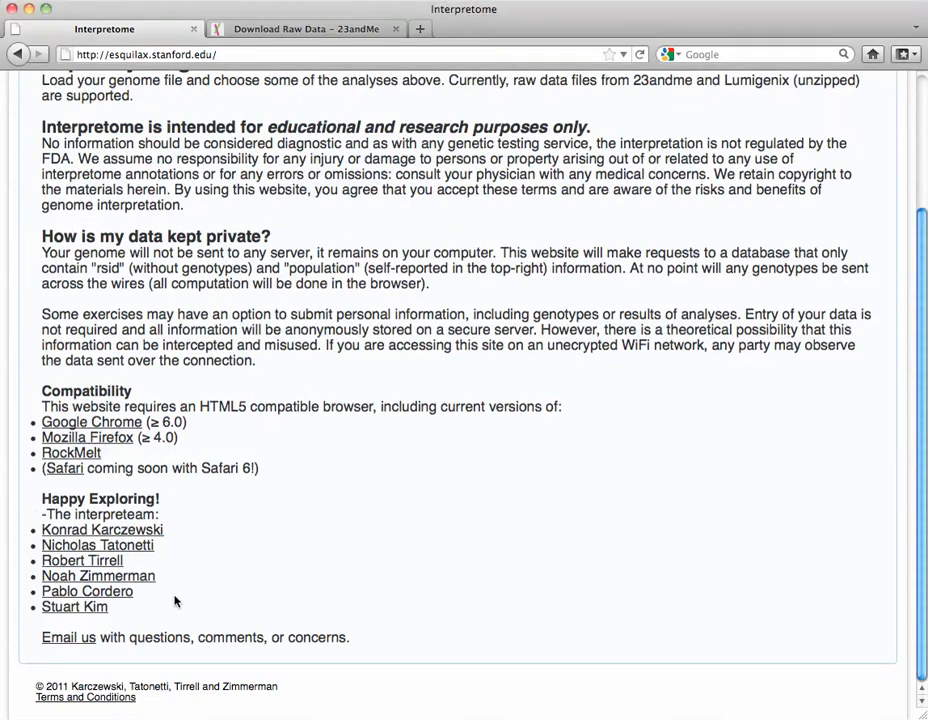
scroll(375, 423, up, 5)
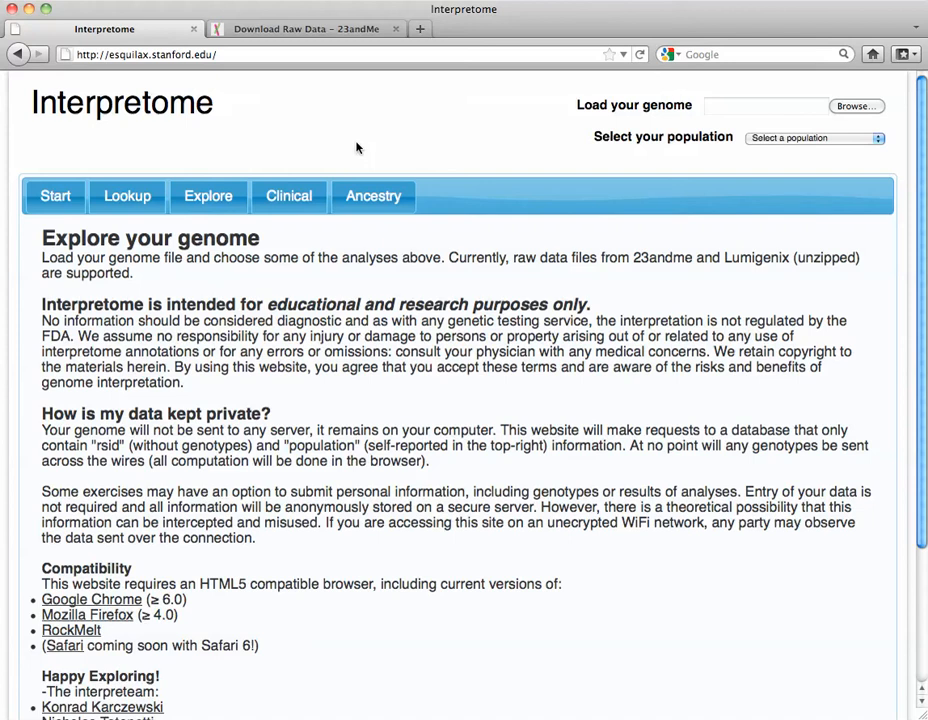
click(318, 30)
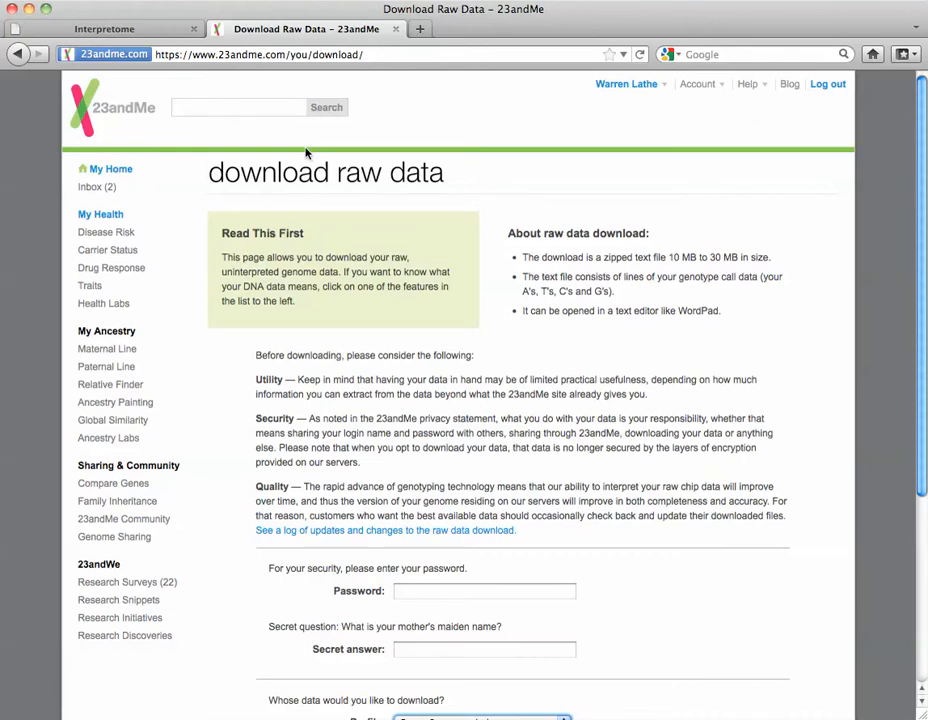
click(100, 100)
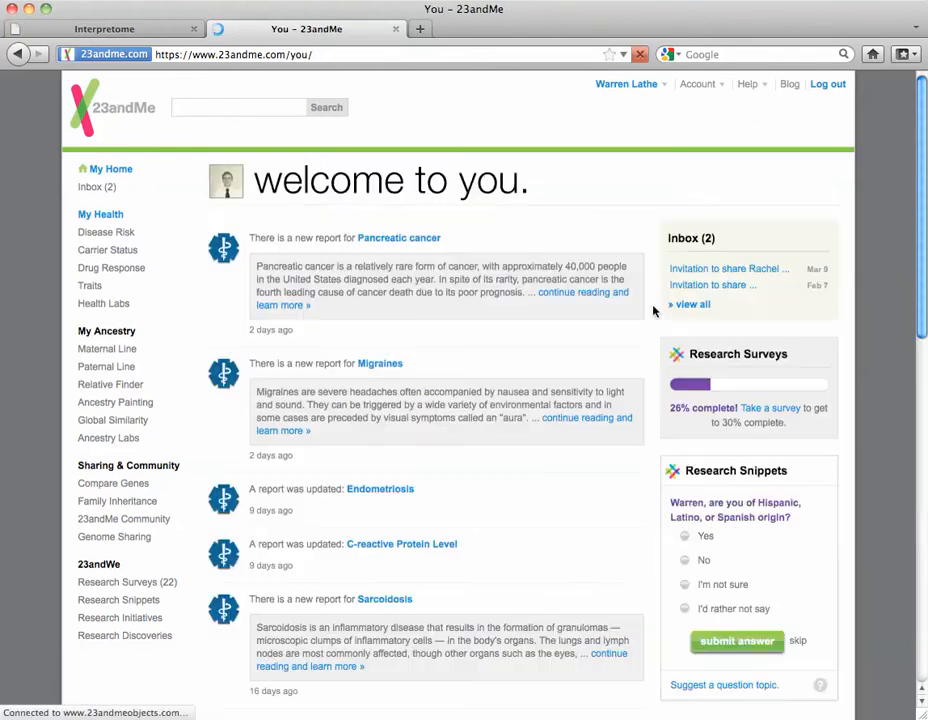
click(724, 87)
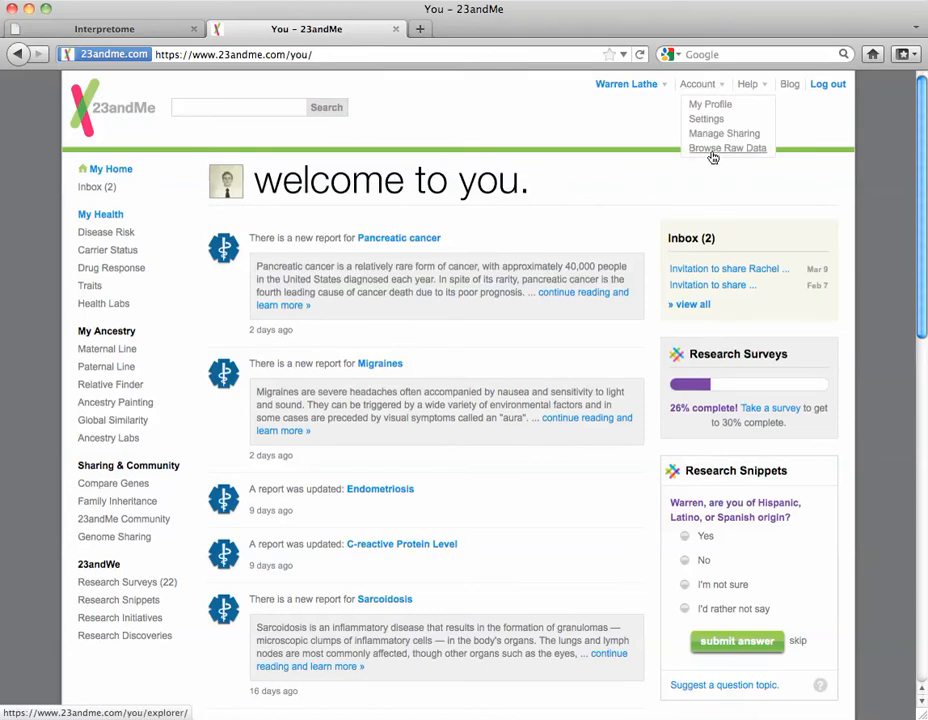
click(717, 150)
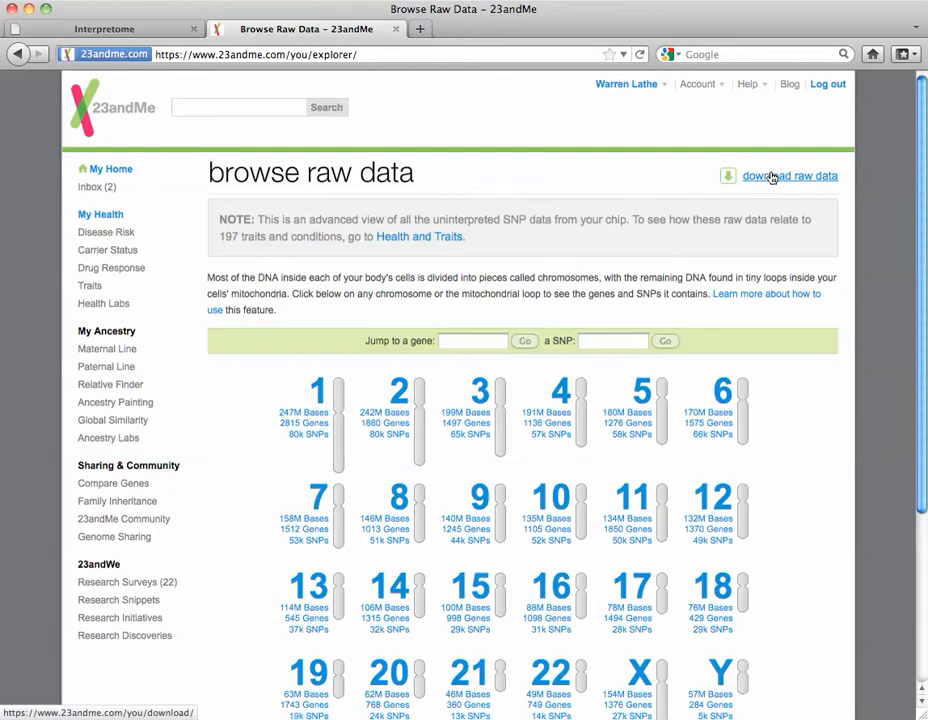
click(772, 177)
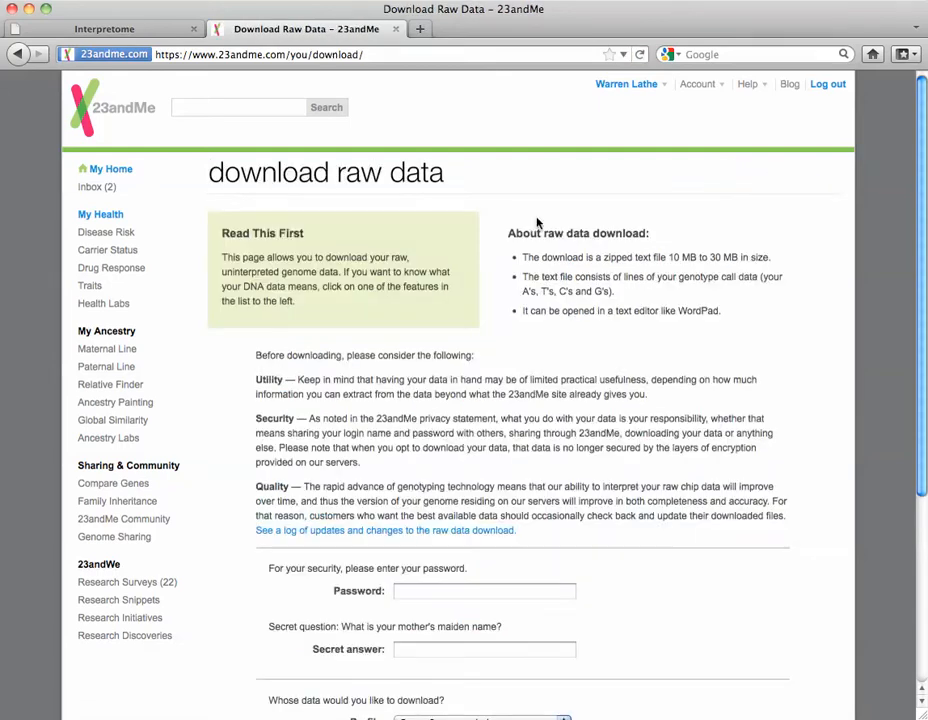
scroll(537, 222, down, 5)
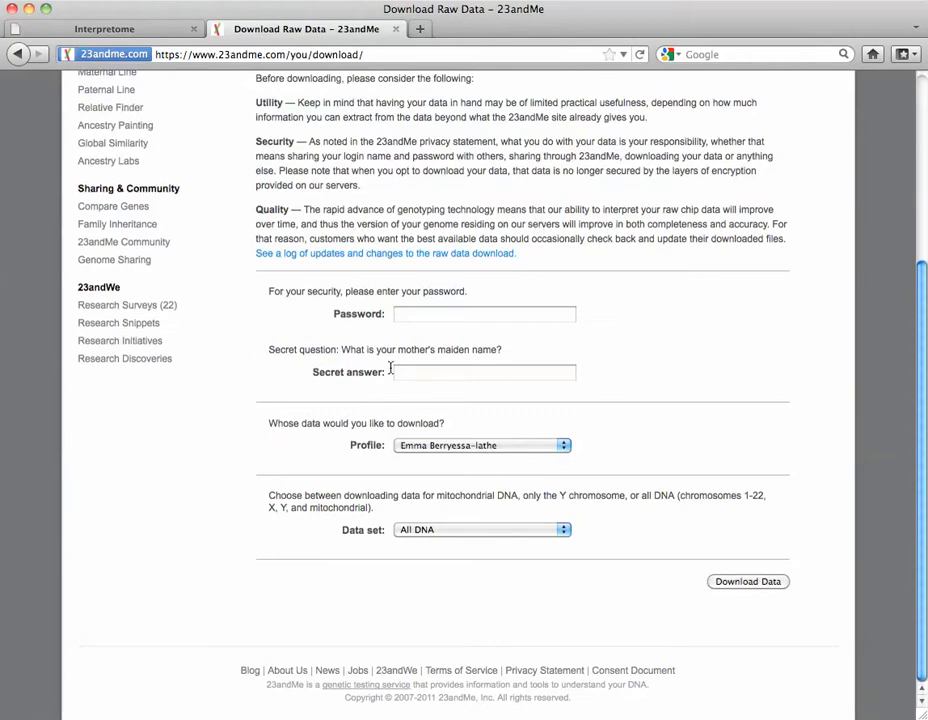
scroll(610, 500, up, 5)
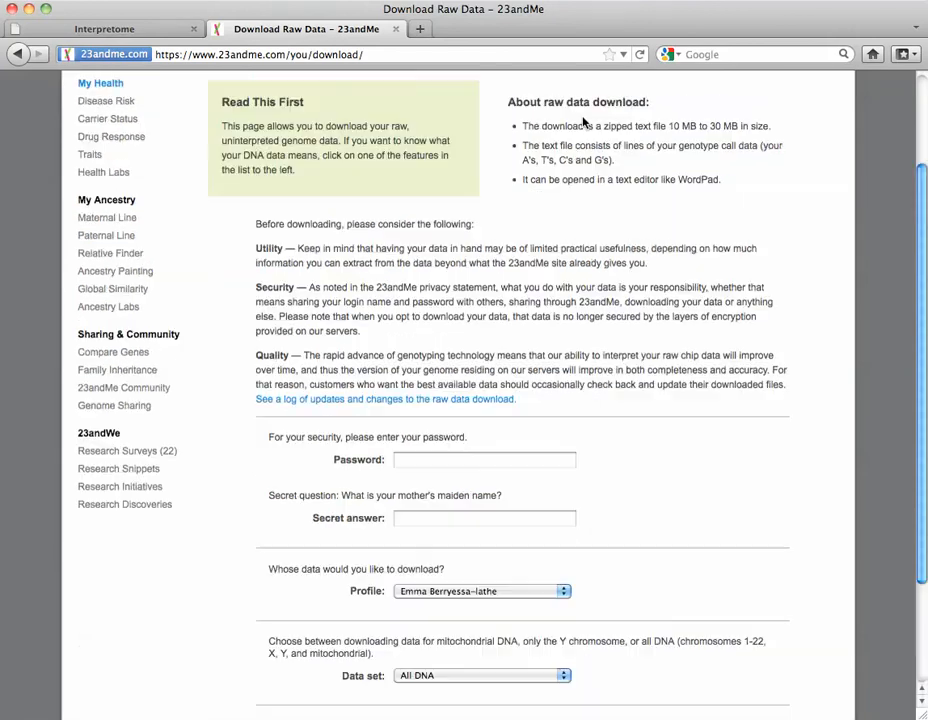
scroll(584, 122, up, 3)
scroll(584, 122, down, 5)
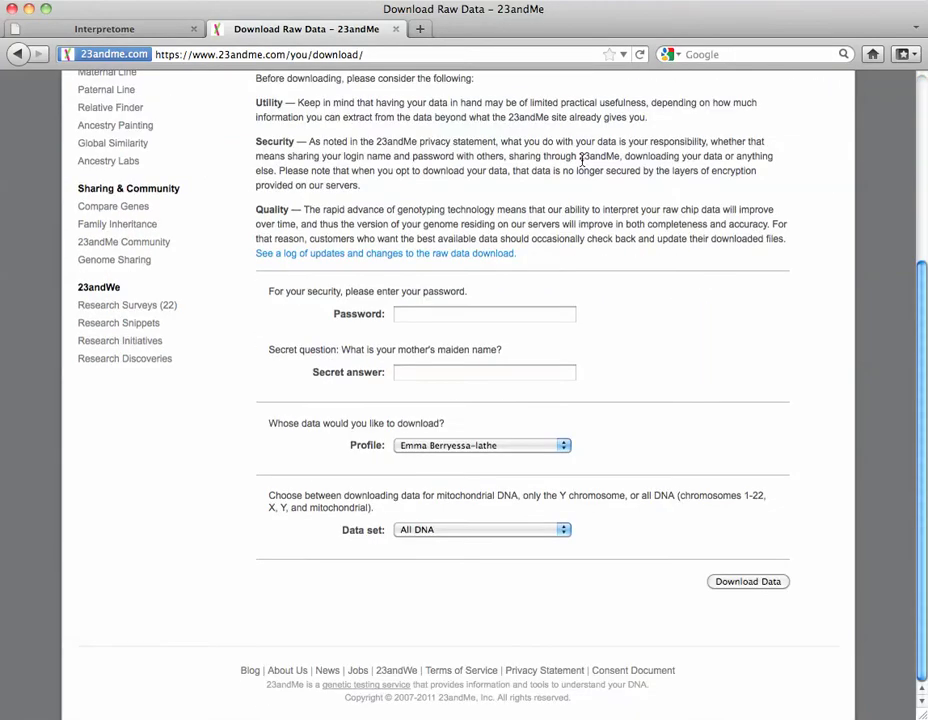
click(527, 530)
scroll(640, 270, up, 5)
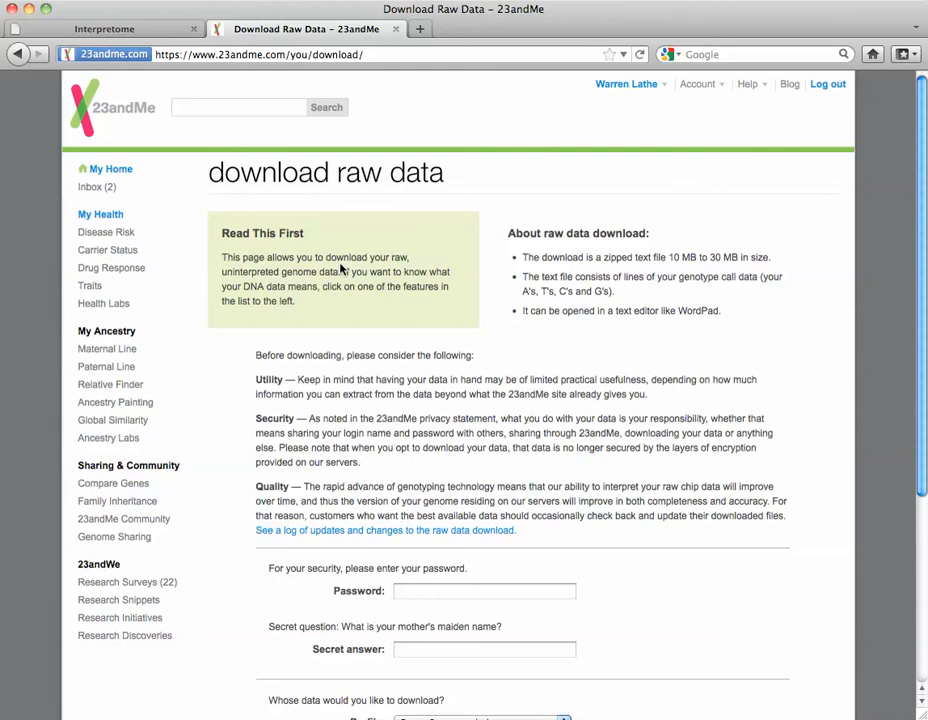
Load the first 23andMe genome .txt file into Interpretome via Browse.
click(143, 30)
mouse_move(855, 106)
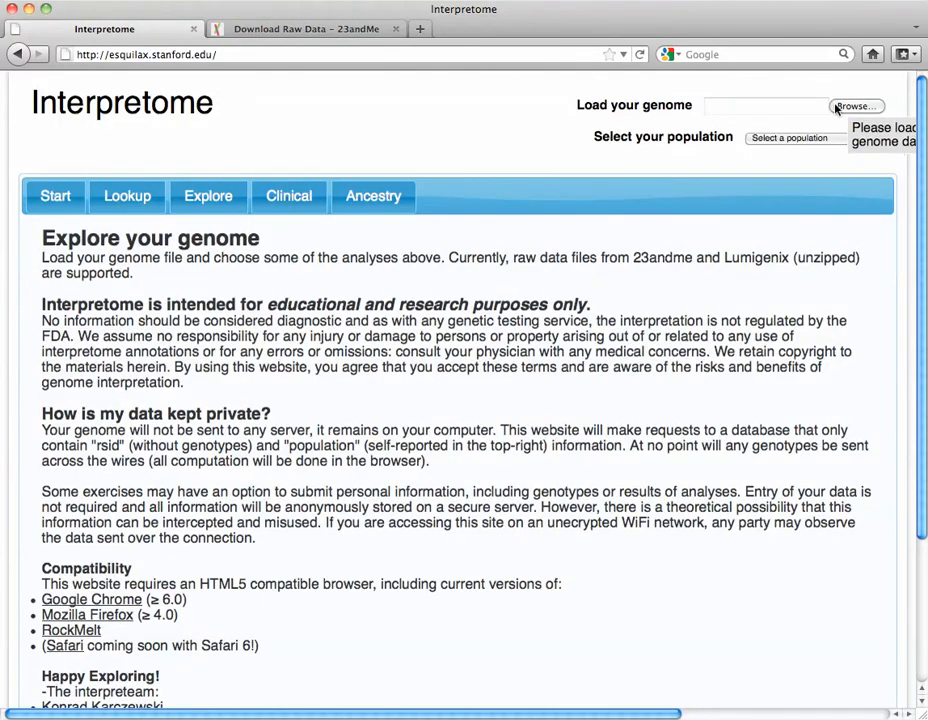
click(841, 110)
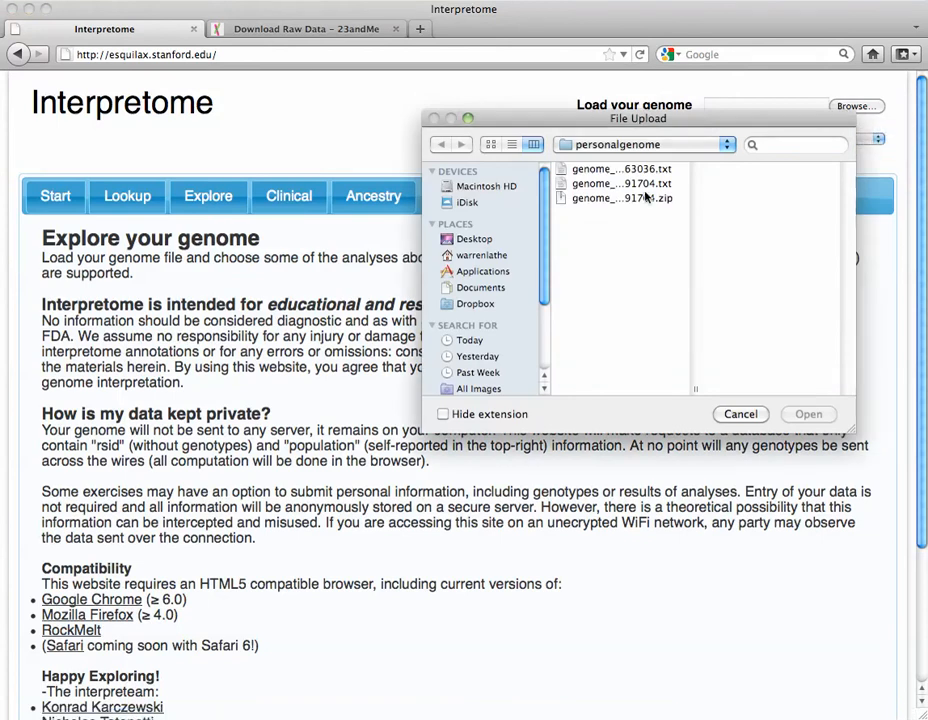
click(603, 172)
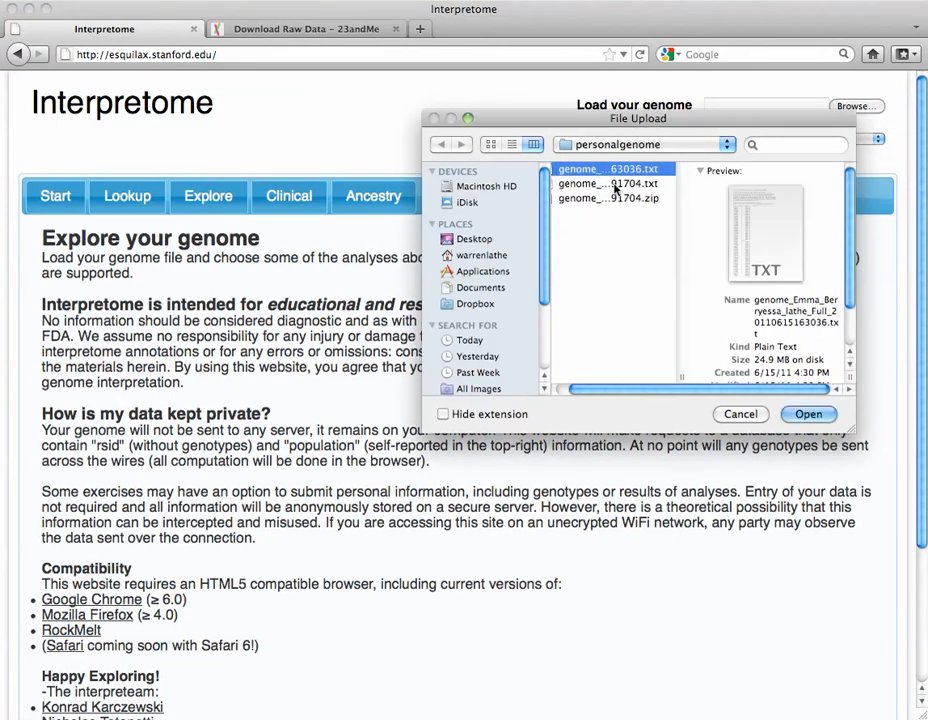
double_click(603, 172)
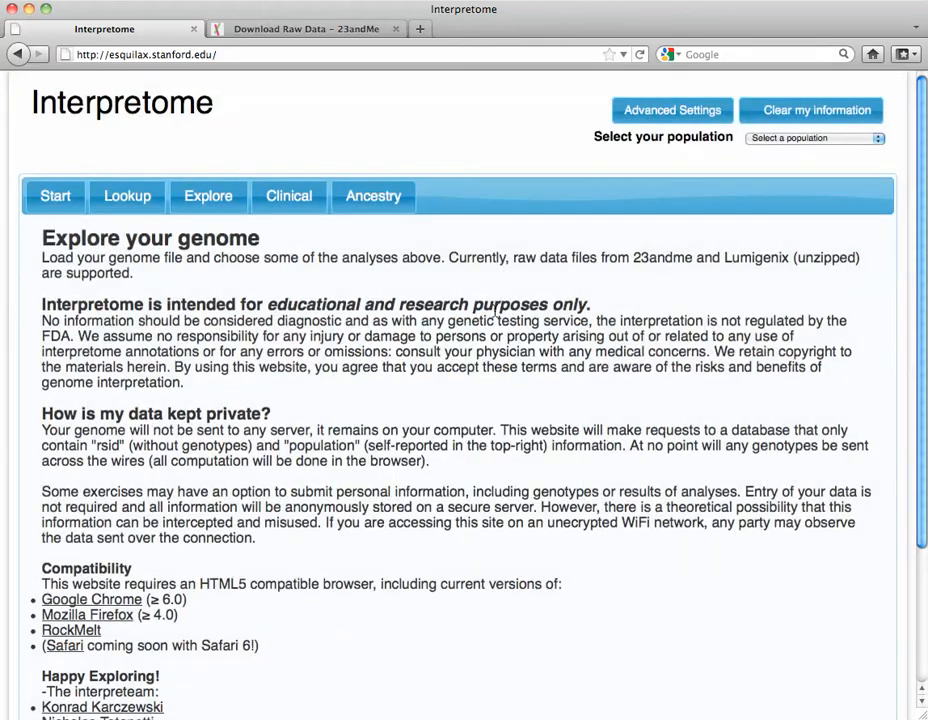
Choose African-American (Southwest) from the population list.
click(789, 140)
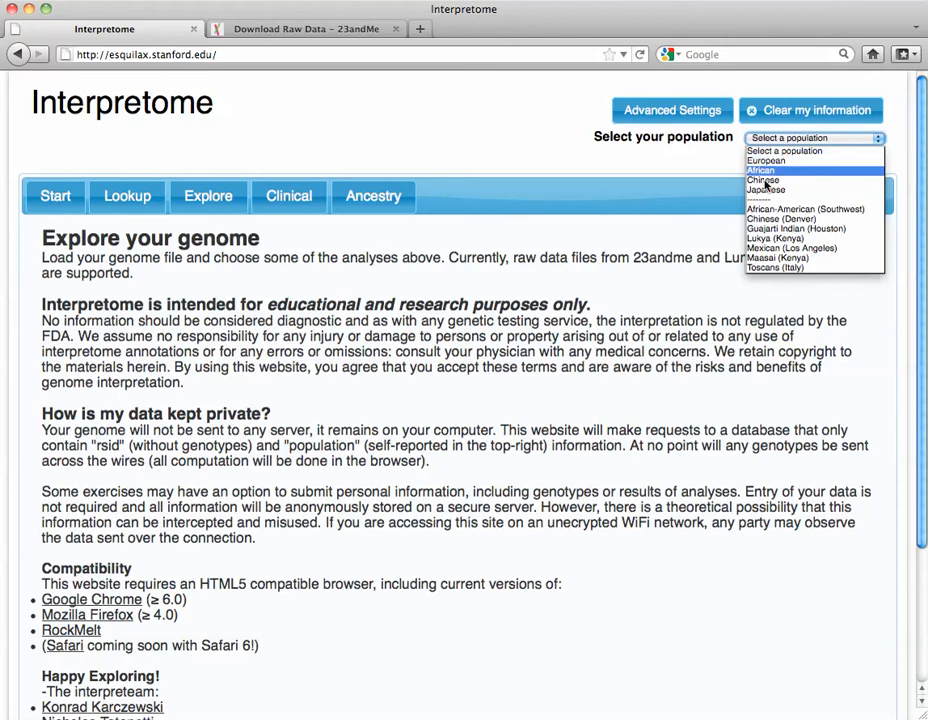
click(760, 210)
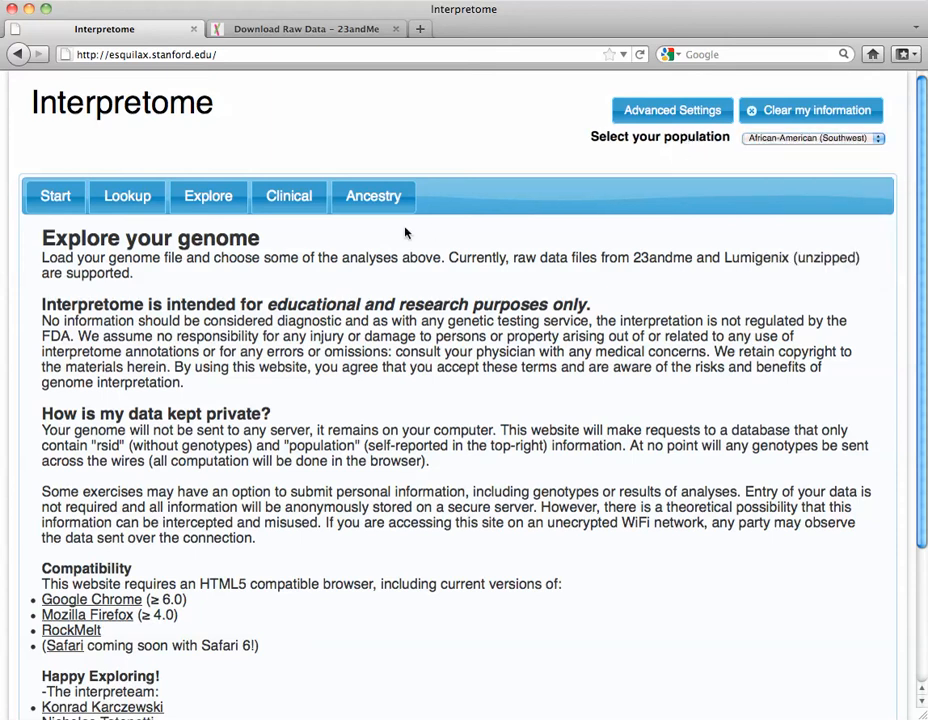
scroll(150, 285, down, 2)
scroll(90, 280, up, 2)
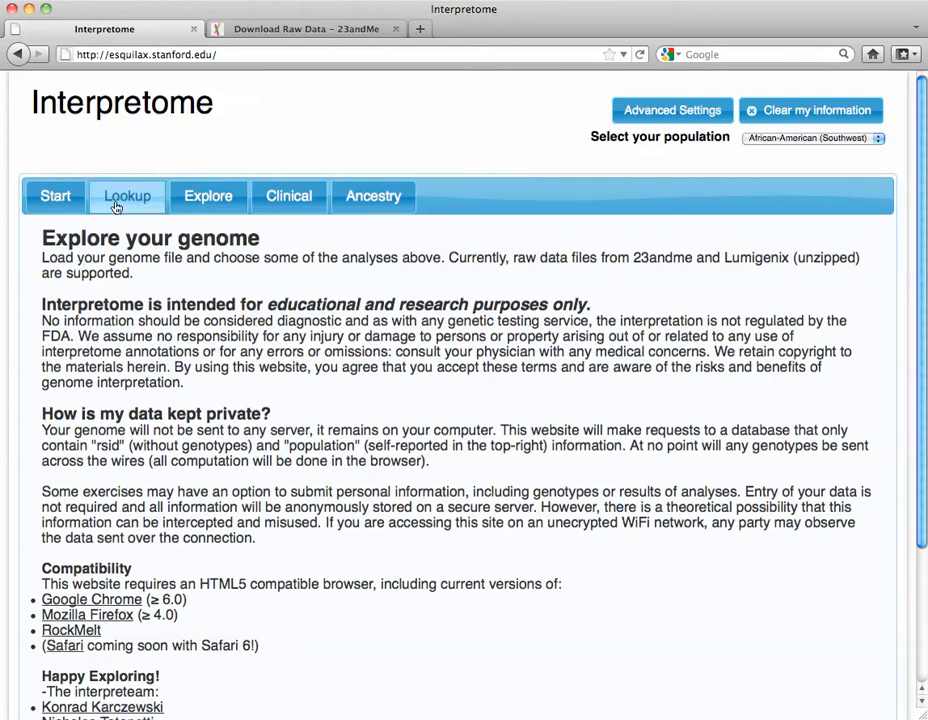
click(200, 198)
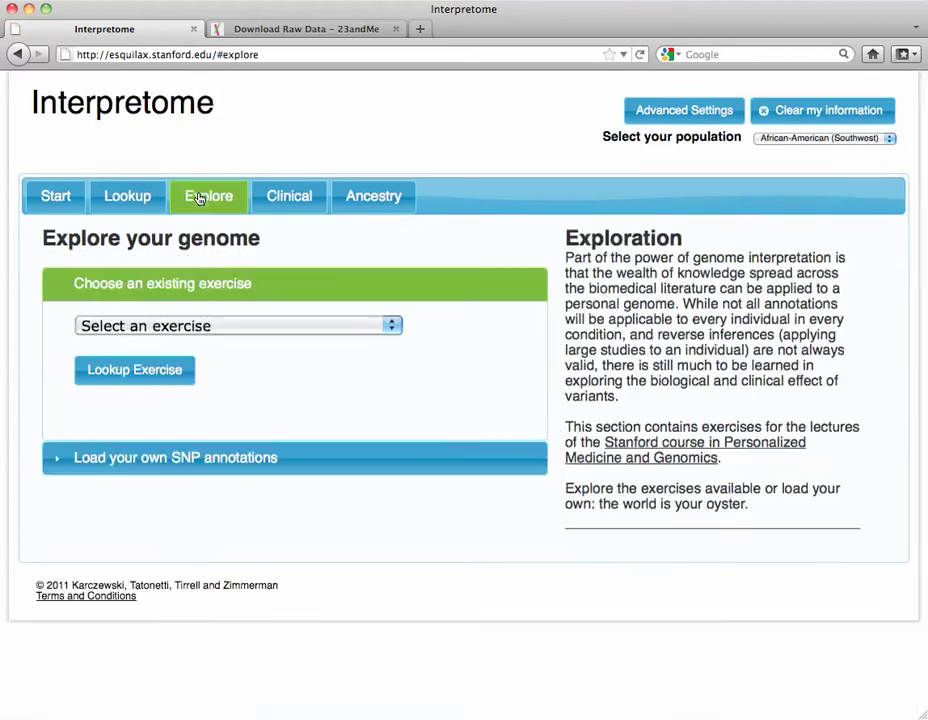
click(165, 327)
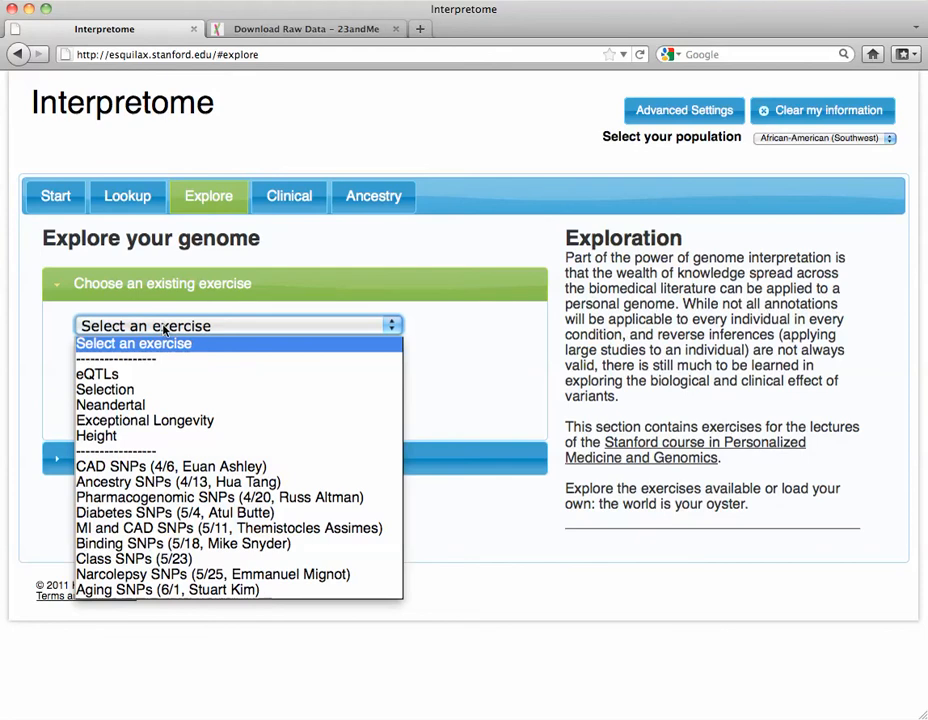
click(160, 408)
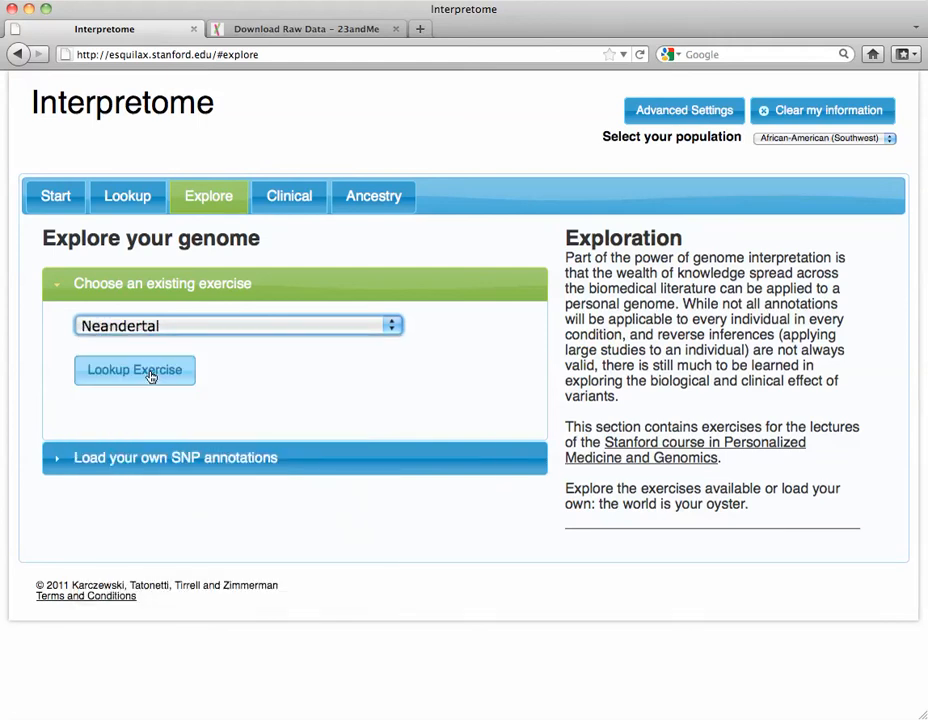
click(142, 371)
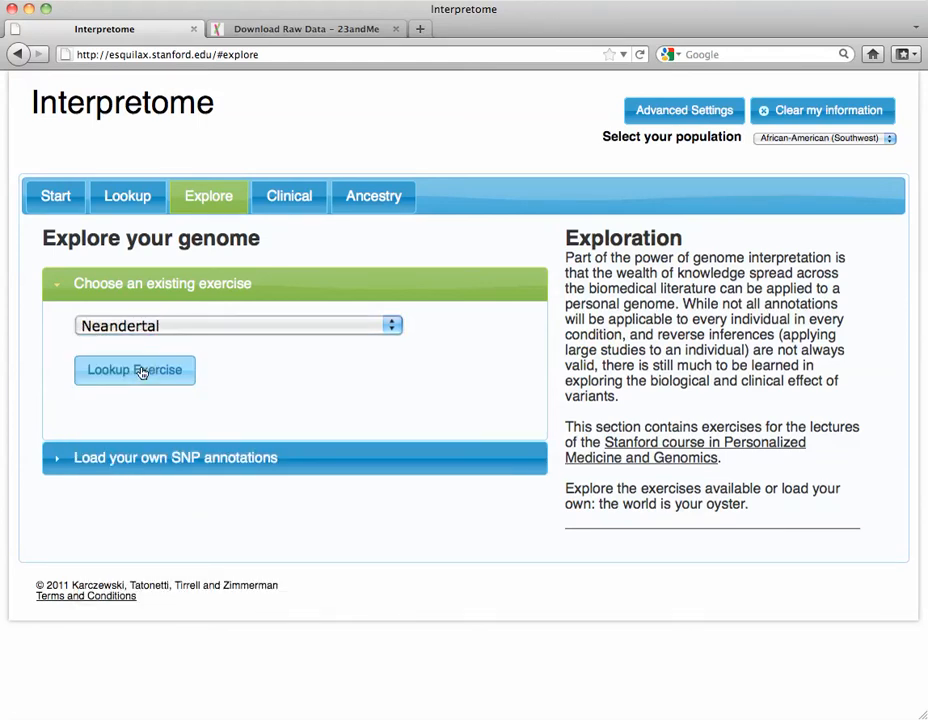
scroll(142, 371, down, 5)
scroll(142, 371, down, 4)
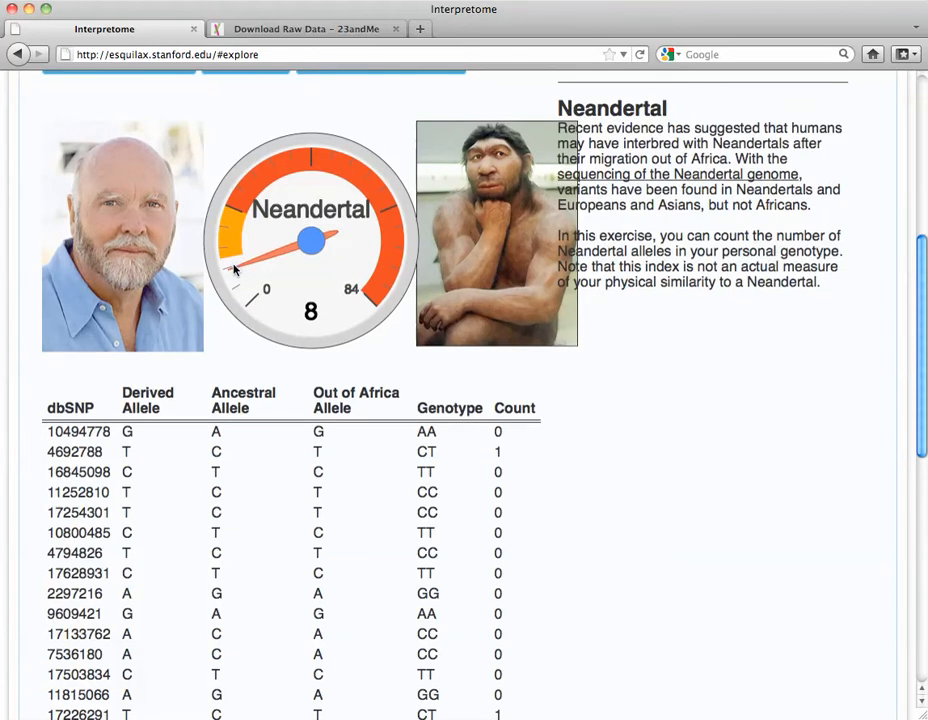
scroll(235, 268, down, 7)
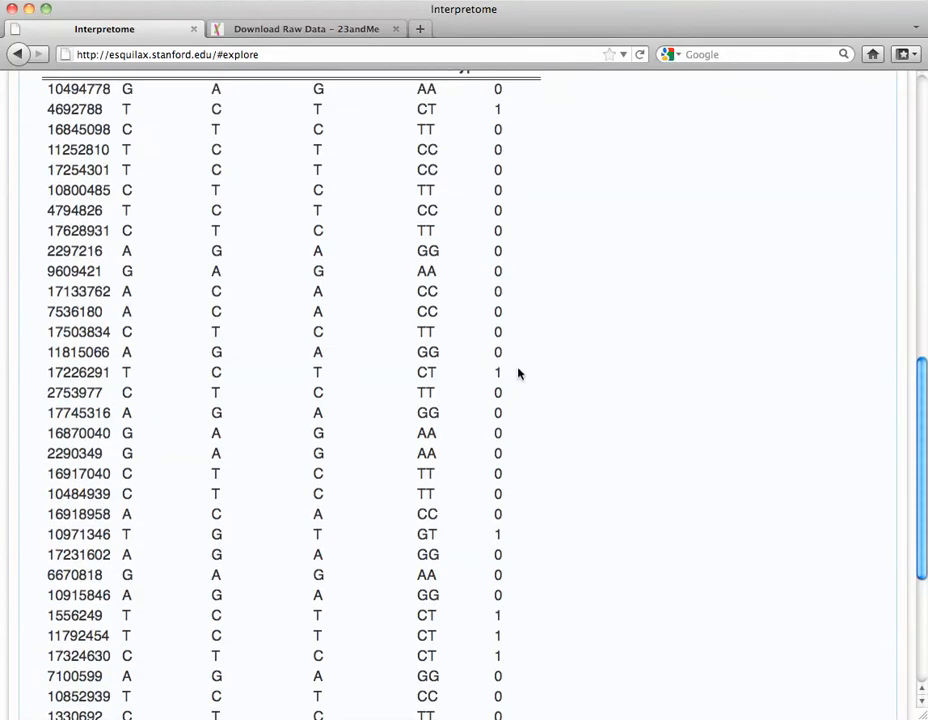
drag(505, 372, 62, 372)
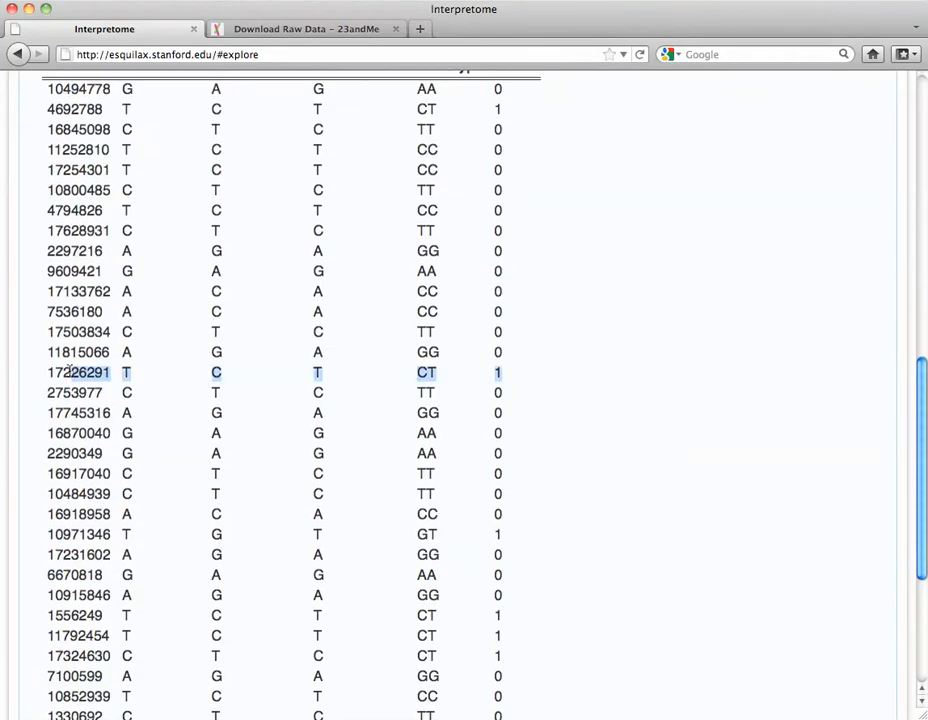
scroll(62, 372, up, 5)
scroll(62, 372, up, 5)
scroll(62, 372, up, 5)
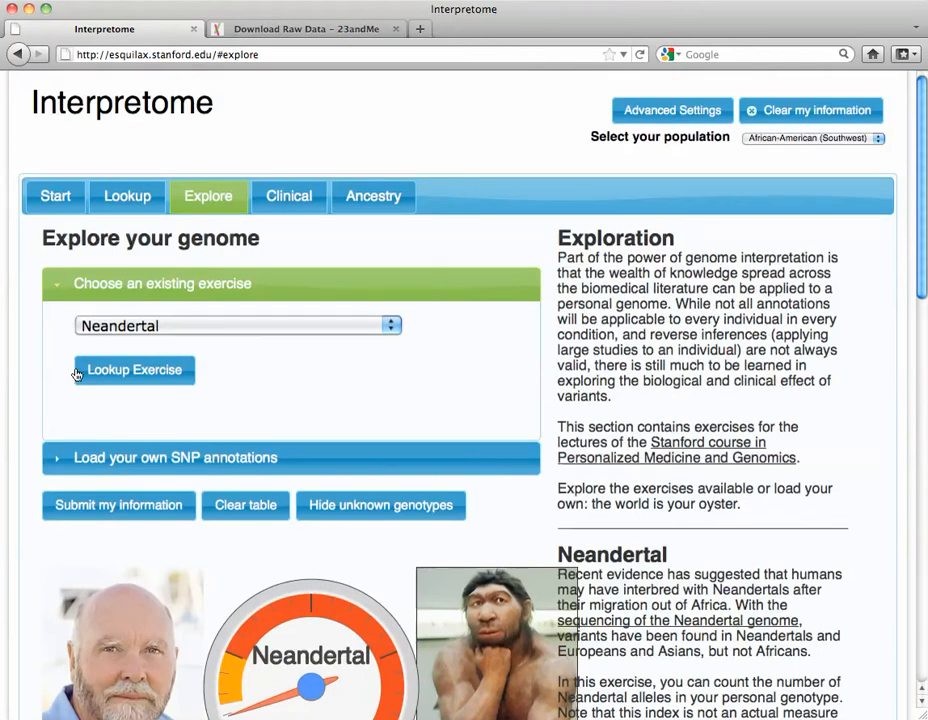
Navigate through Clinical and Ancestry to the Ancestry by PCA exercise.
click(284, 198)
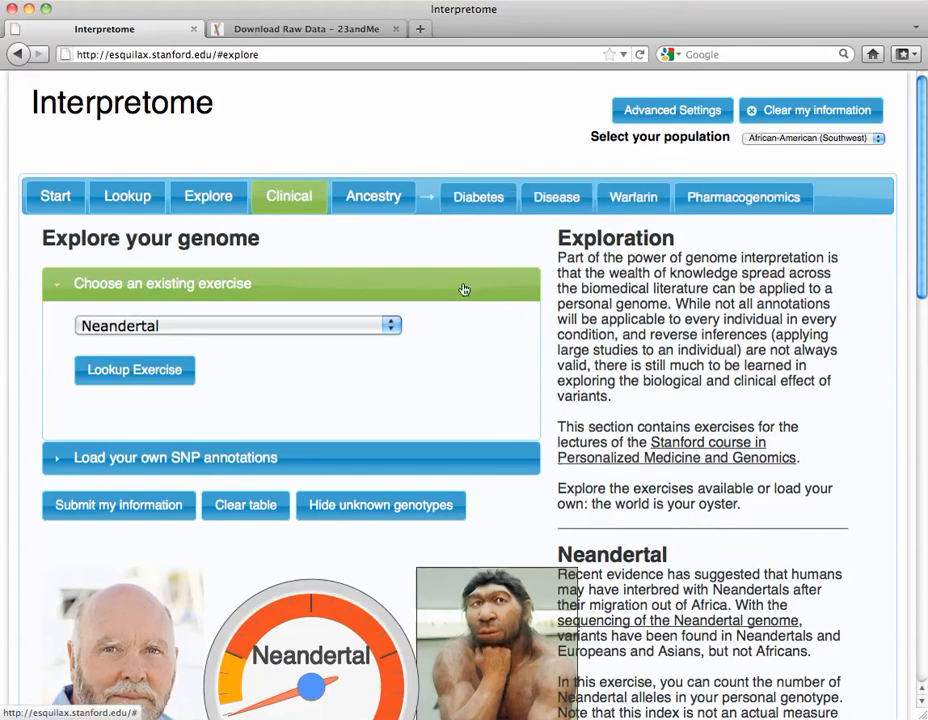
click(366, 200)
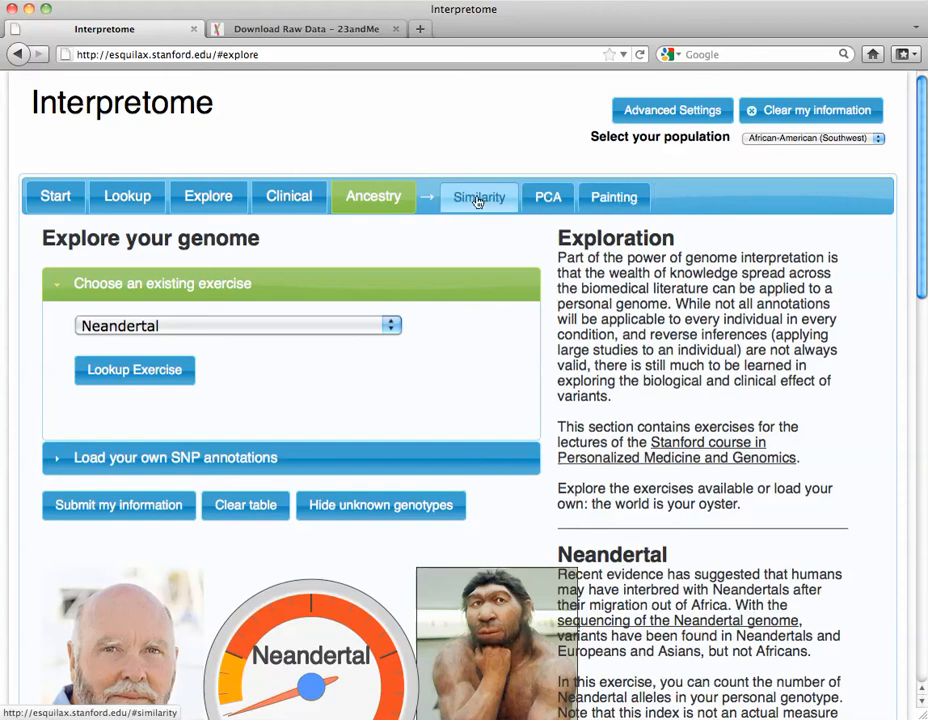
click(553, 199)
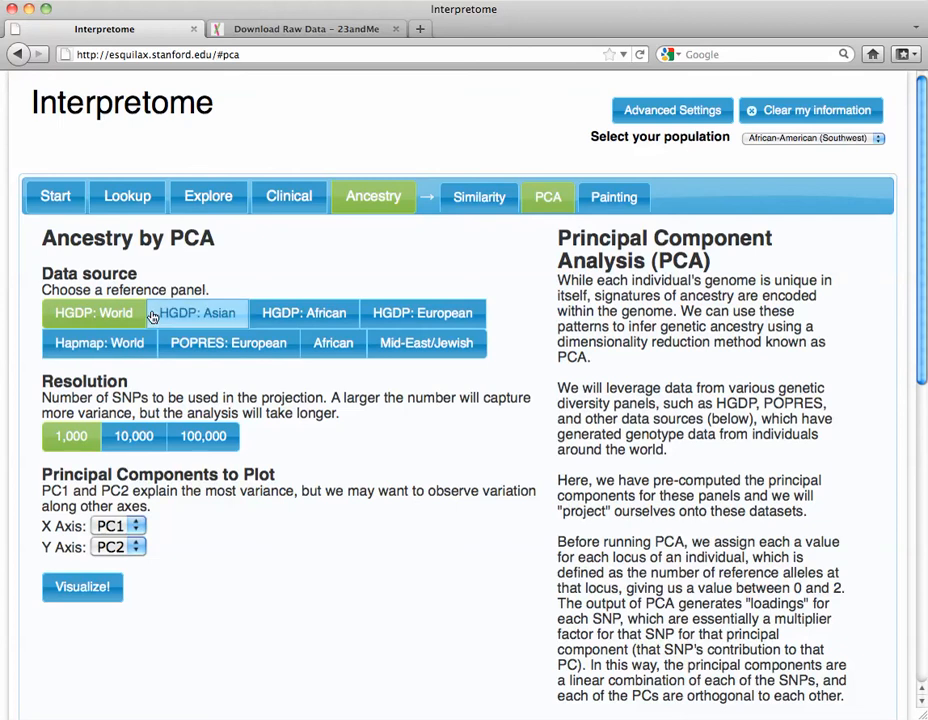
Run the PCA projection against the Hapmap: World reference panel and plot it.
click(75, 345)
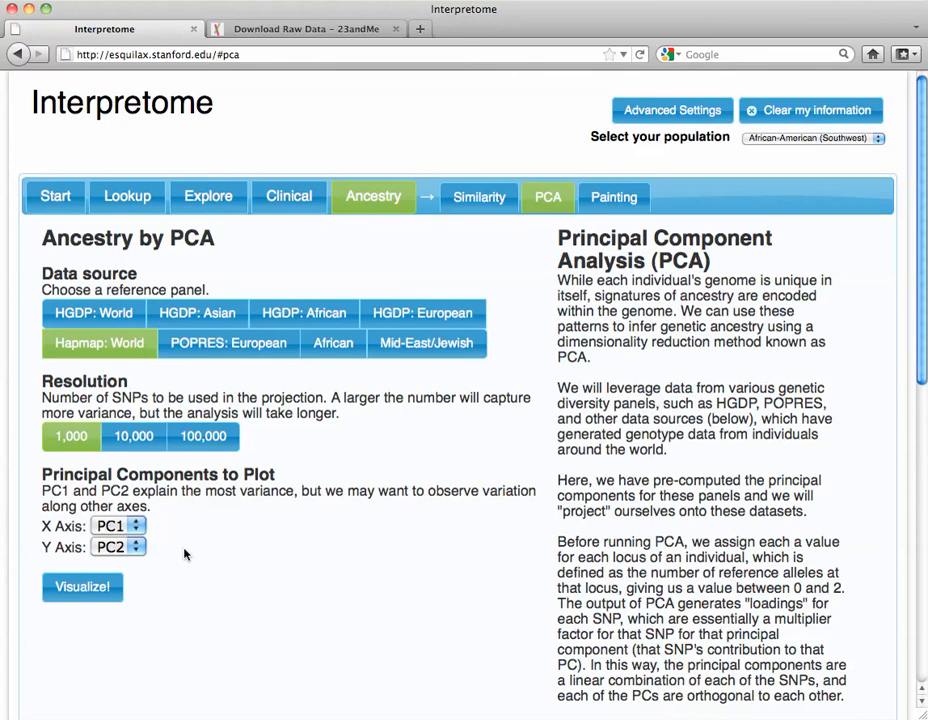
click(72, 589)
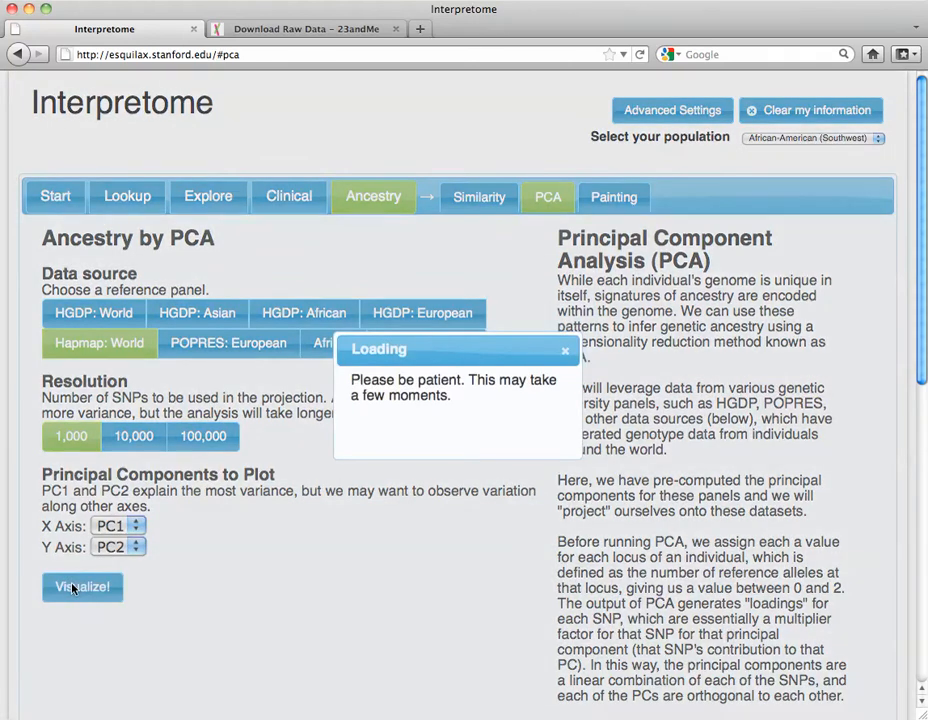
scroll(72, 589, down, 5)
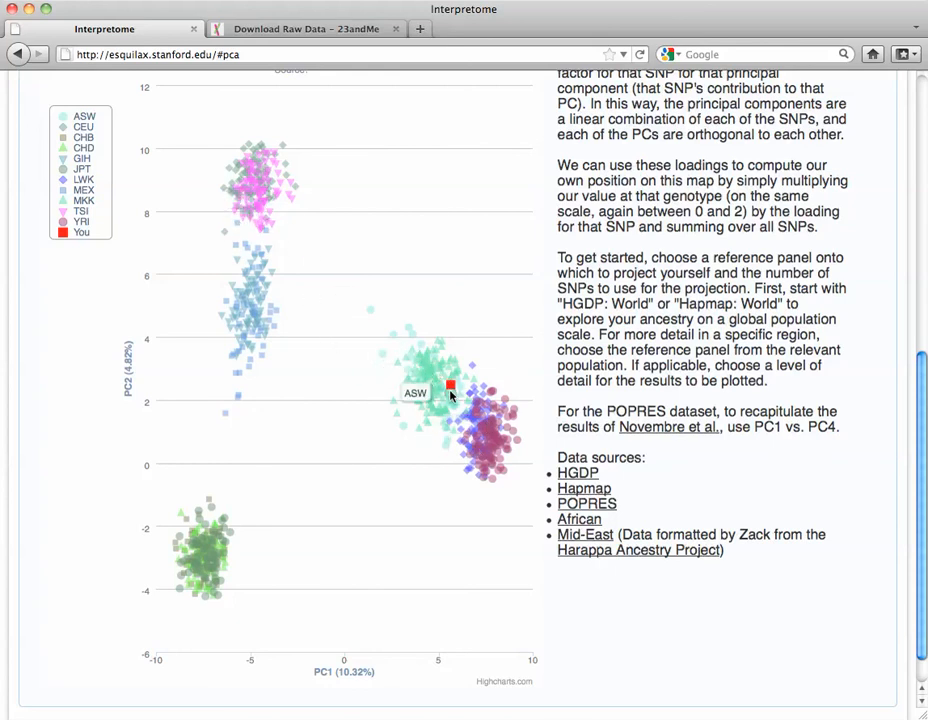
scroll(393, 441, up, 5)
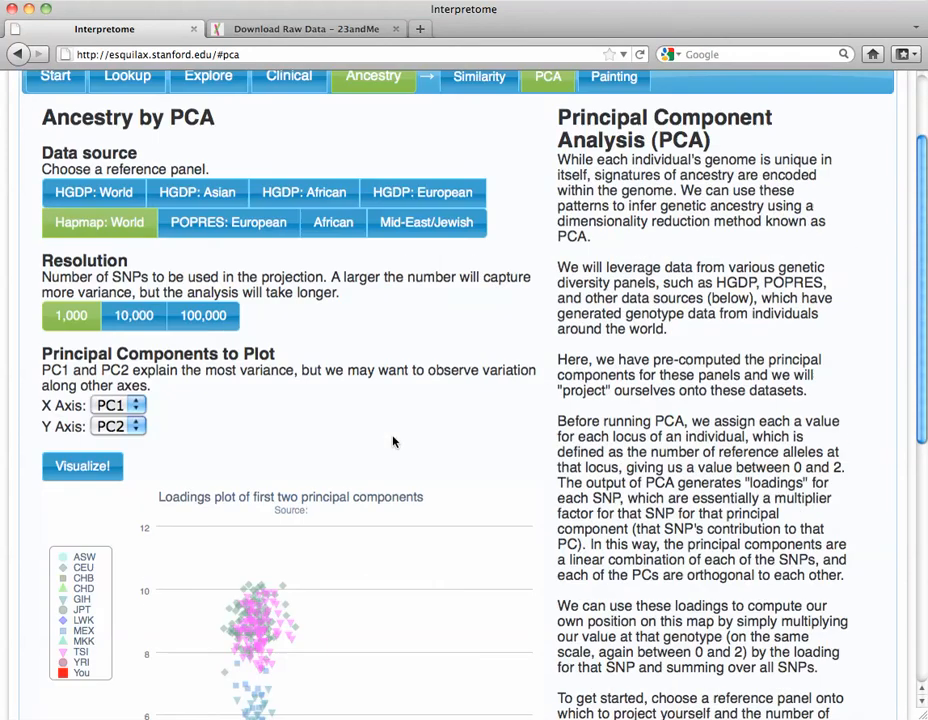
scroll(393, 441, up, 3)
Show the Ancestry Painting exercise, briefly revealing the advanced painting settings.
click(612, 195)
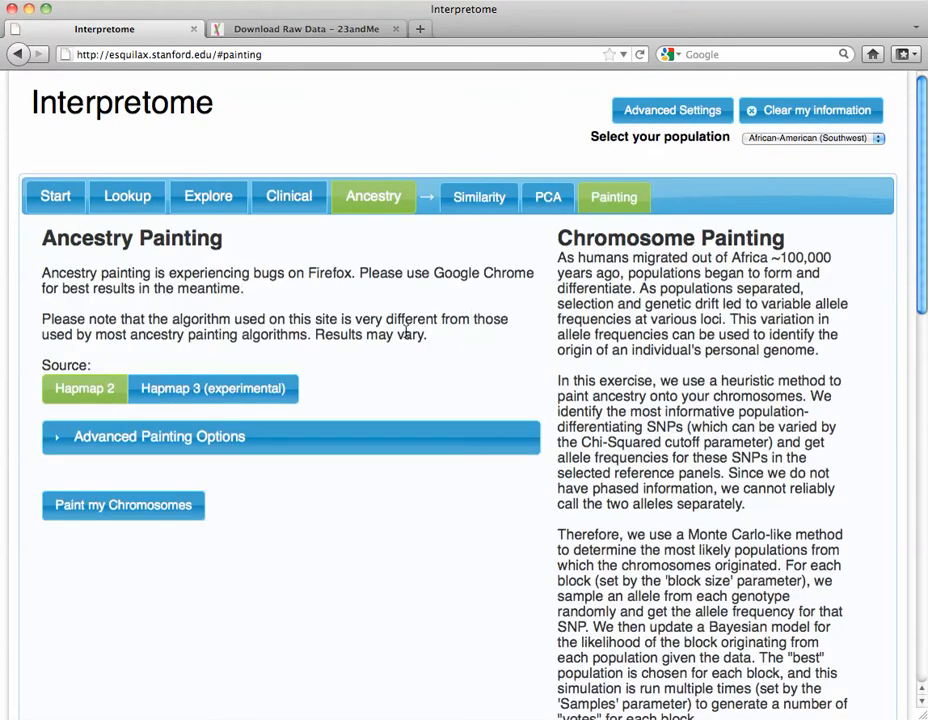
scroll(407, 327, down, 3)
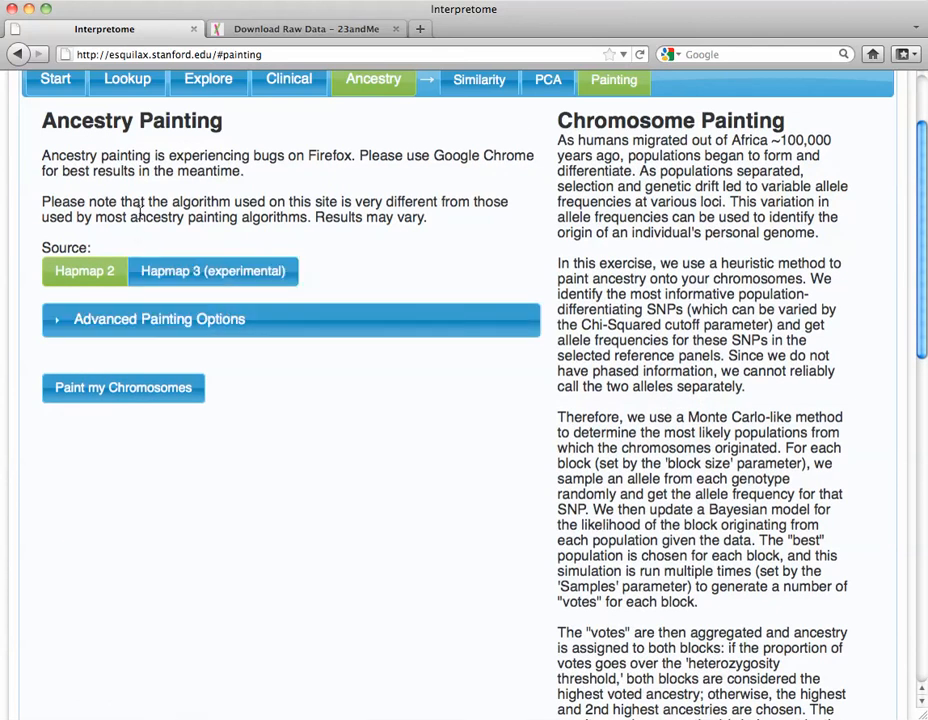
scroll(140, 212, up, 1)
scroll(140, 212, up, 1)
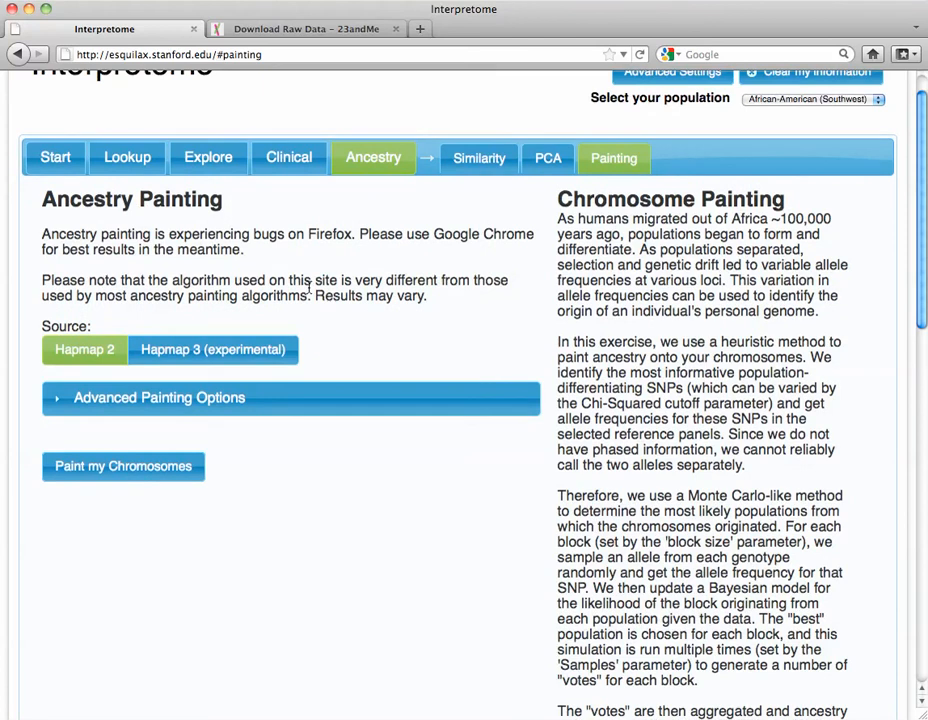
click(53, 400)
click(53, 402)
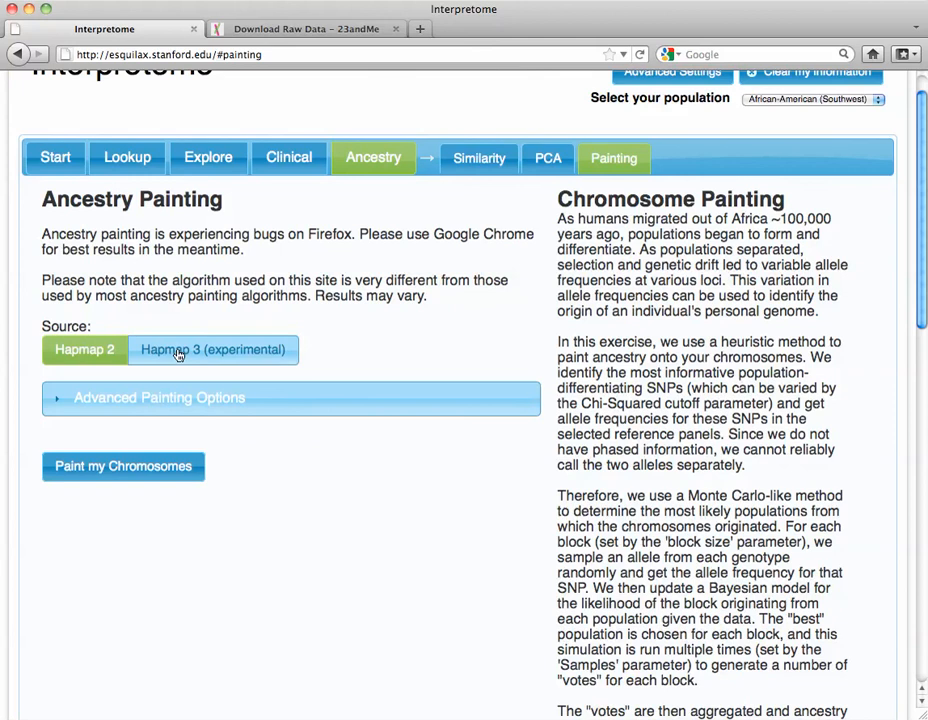
Paint the chromosomes by ancestry using the Hapmap 2 source.
click(125, 468)
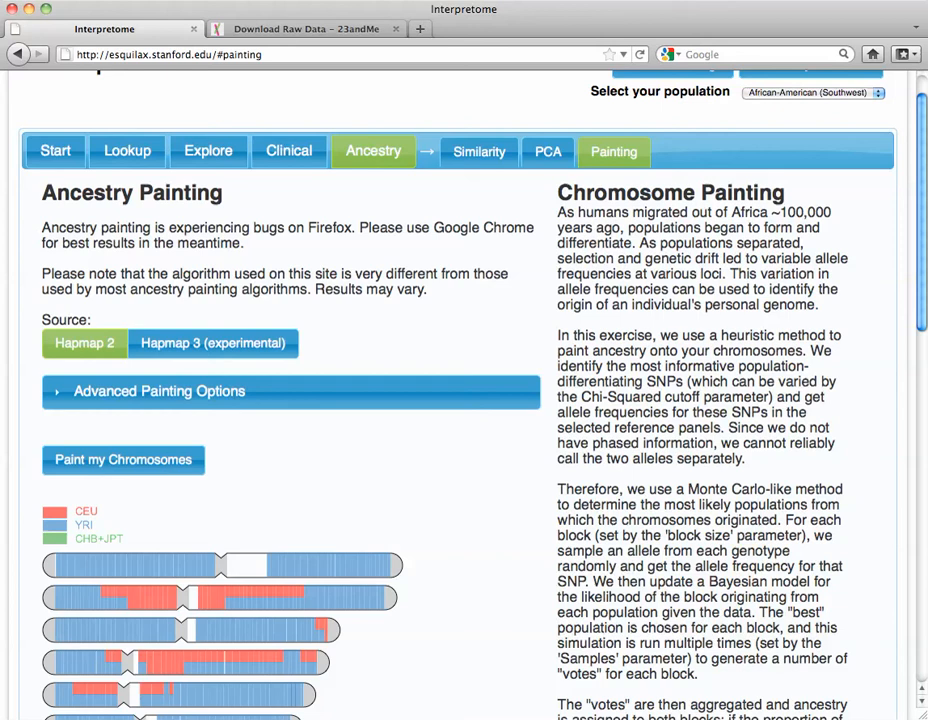
scroll(235, 308, down, 4)
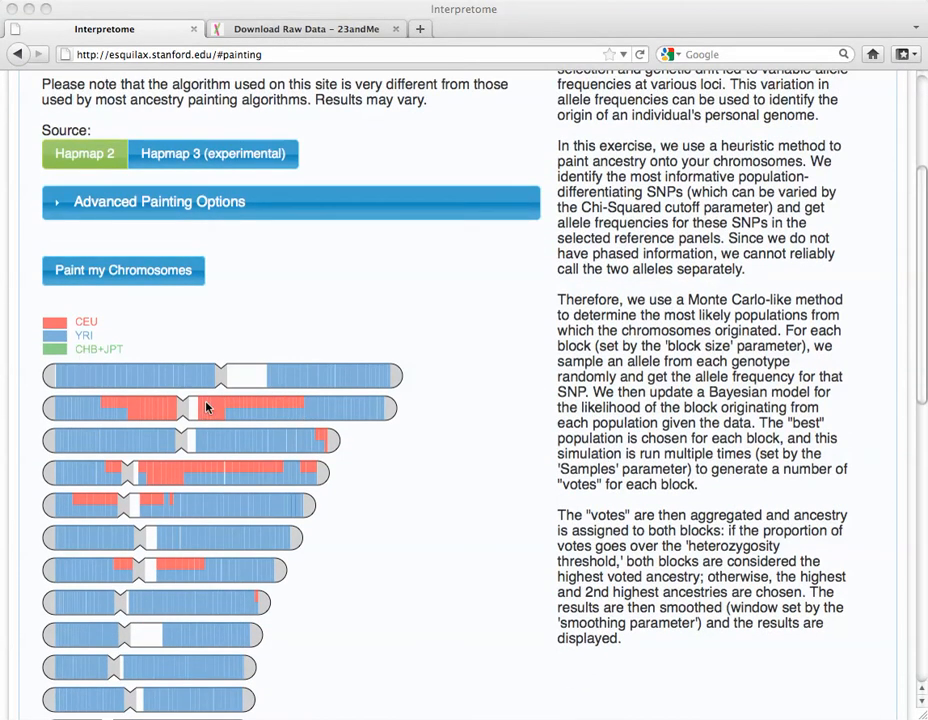
scroll(150, 479, down, 3)
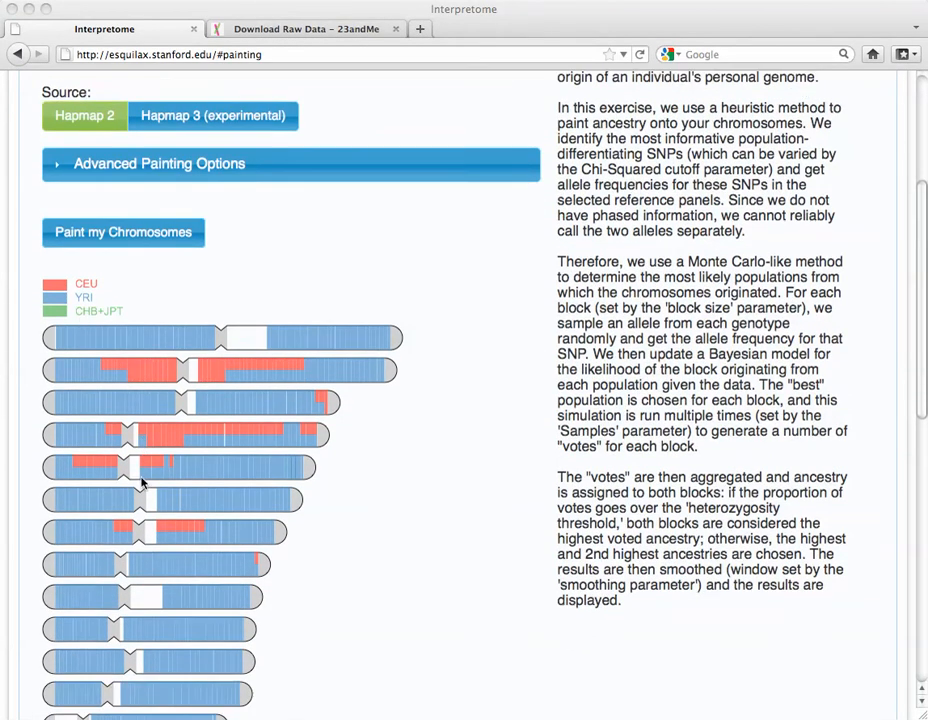
scroll(150, 479, down, 2)
scroll(145, 480, down, 3)
scroll(141, 483, down, 2)
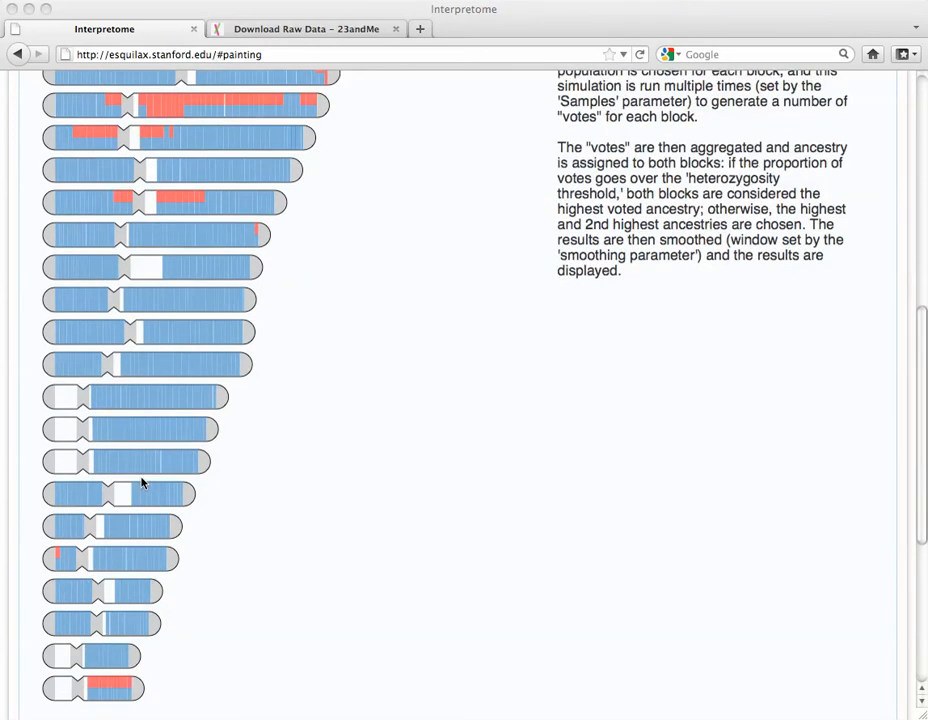
scroll(141, 483, up, 5)
scroll(141, 483, up, 1)
scroll(141, 483, up, 3)
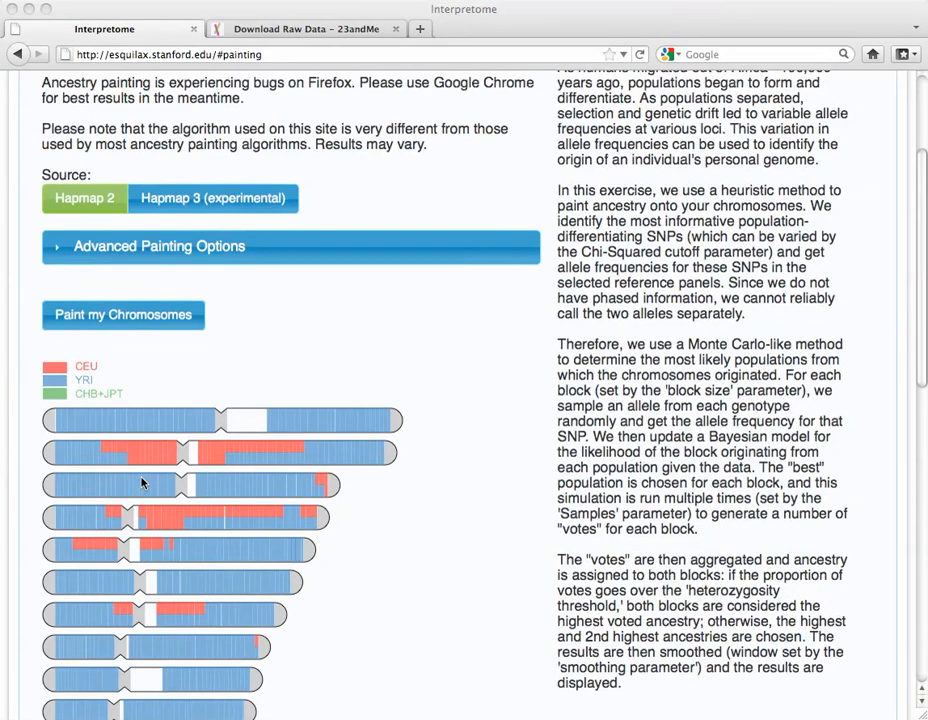
scroll(141, 483, up, 5)
scroll(141, 483, up, 2)
scroll(194, 338, down, 2)
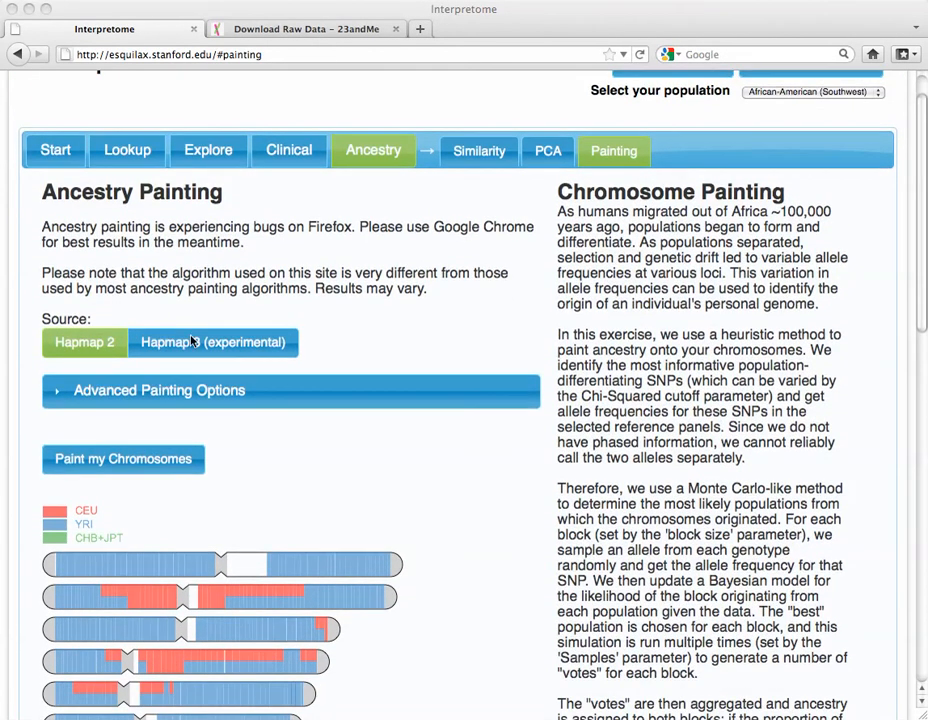
scroll(200, 447, down, 4)
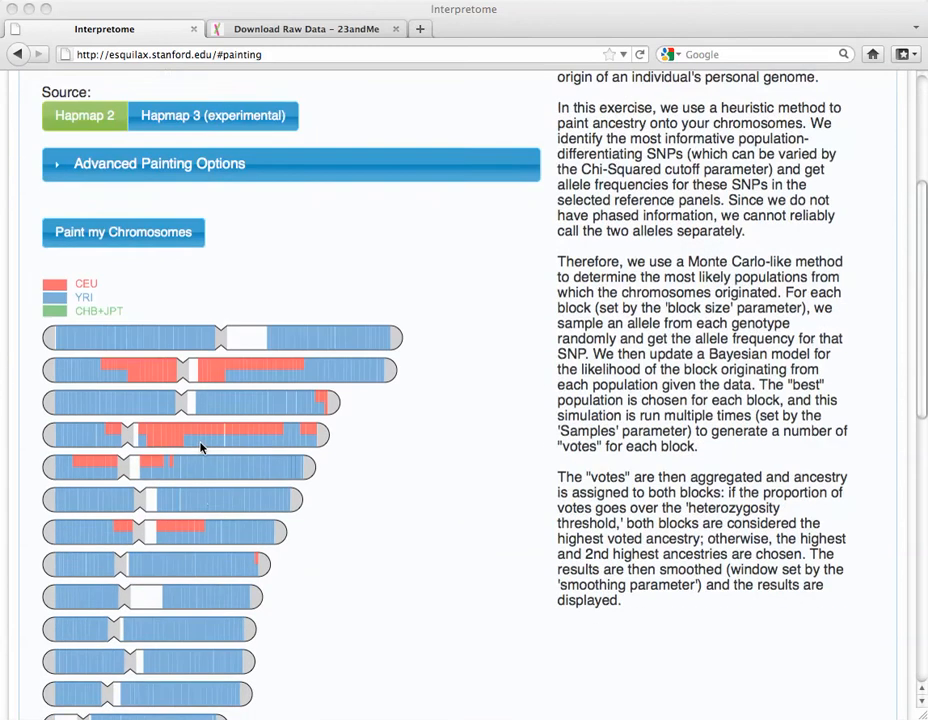
scroll(200, 447, down, 1)
scroll(200, 447, up, 2)
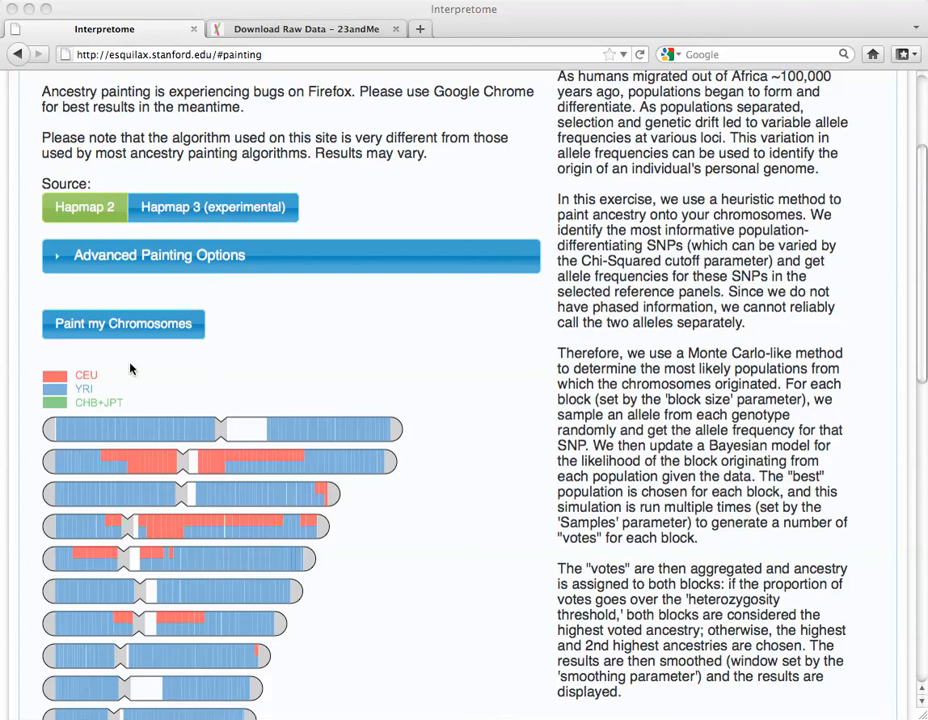
scroll(130, 369, down, 3)
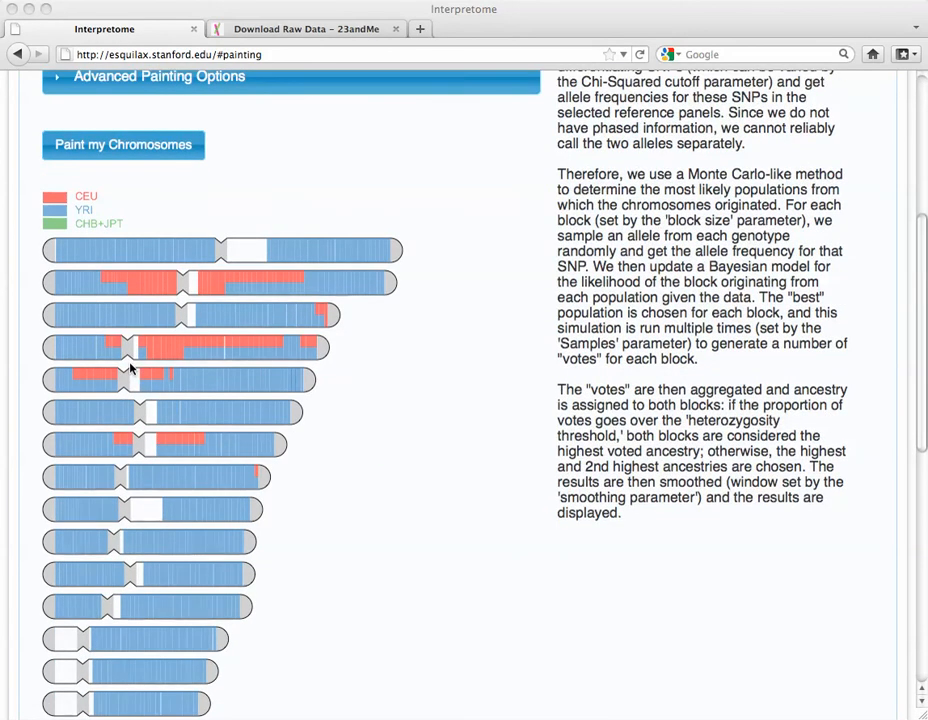
scroll(130, 369, up, 5)
scroll(130, 369, up, 2)
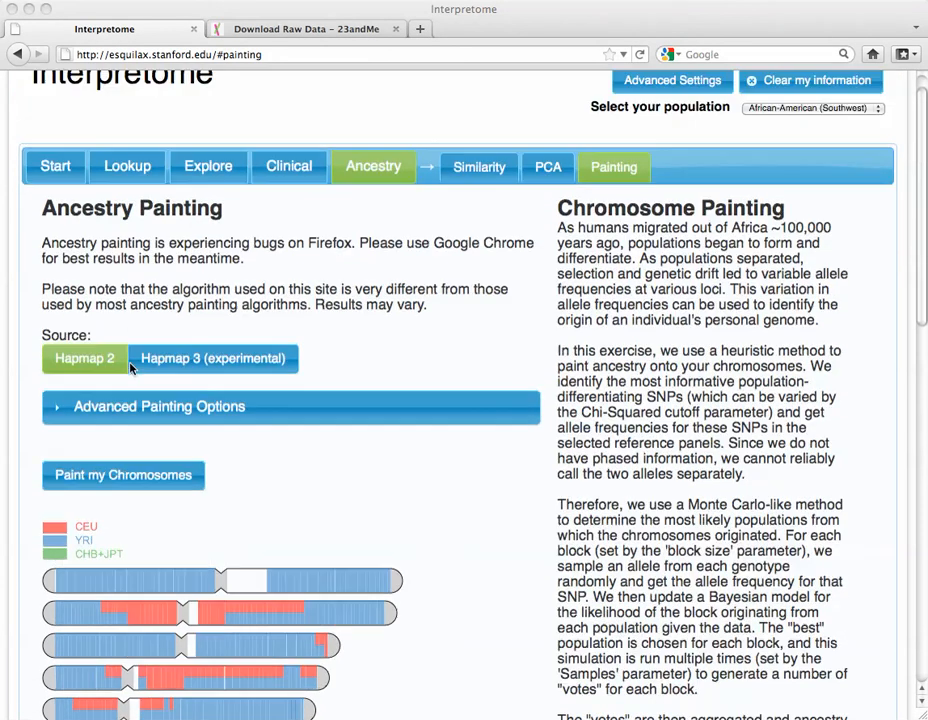